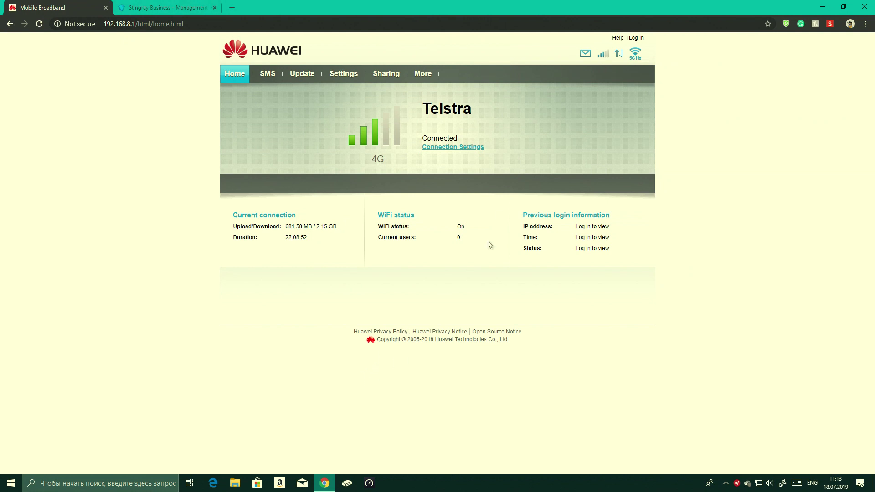
# Log in to the router with the saved credentials and open Settings > WiFi > WiFi Advanced Settings.
pyautogui.click(637, 38)
pyautogui.click(463, 296)
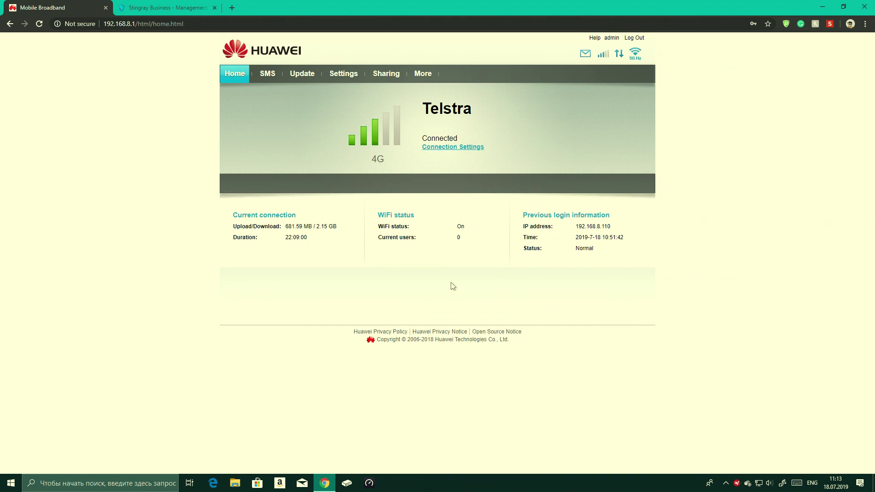
pyautogui.click(342, 80)
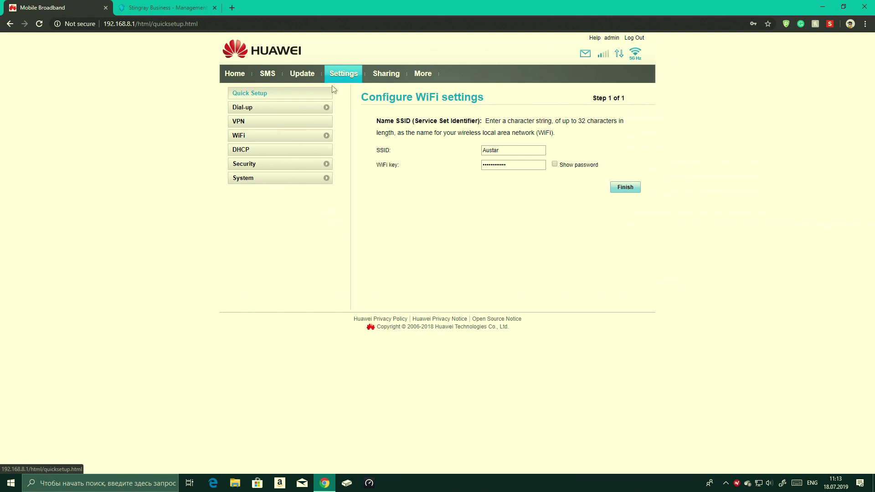
pyautogui.click(307, 138)
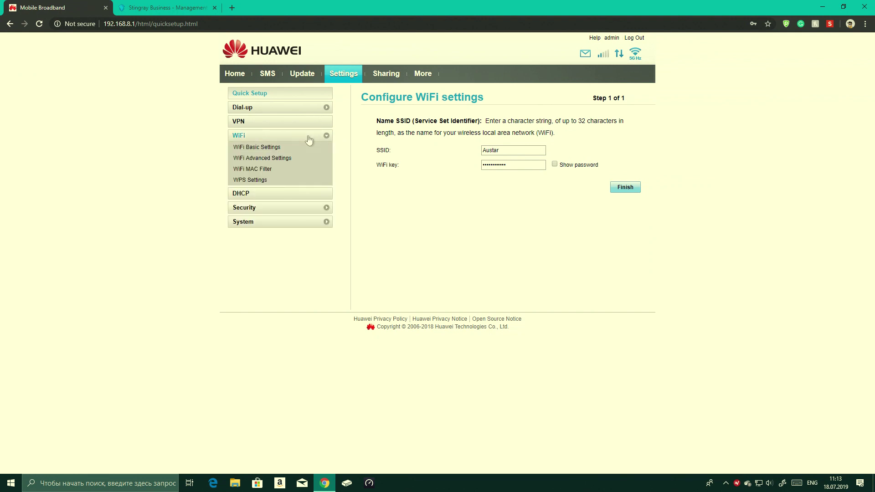
pyautogui.click(286, 159)
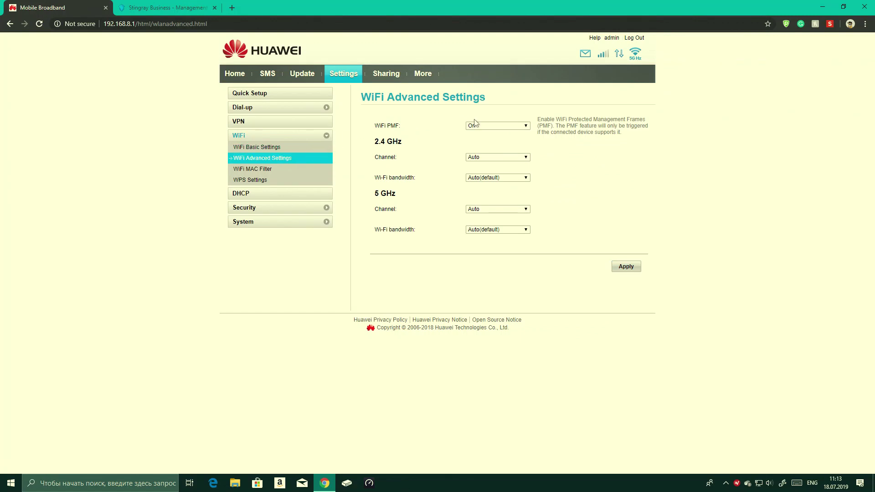
# Set the 2.4 GHz channel to 11 and the 5 GHz channel to 140 with 20 MHz bandwidth.
pyautogui.click(480, 157)
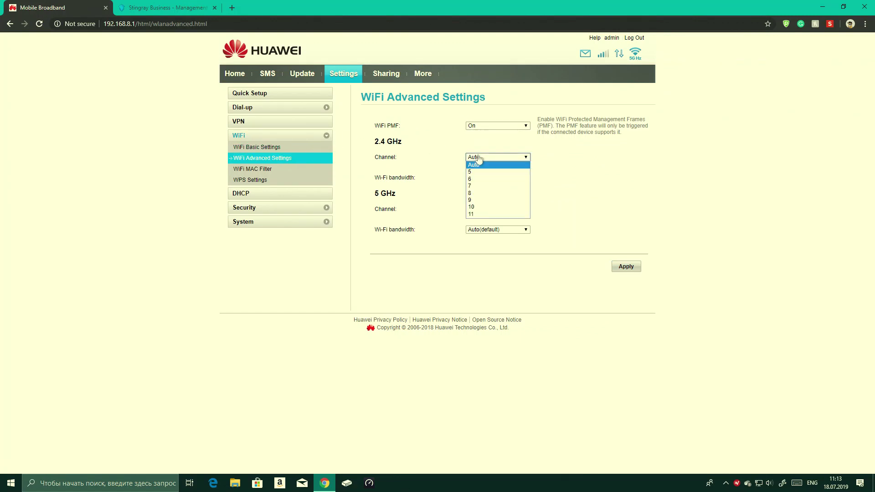
pyautogui.click(479, 215)
pyautogui.click(473, 229)
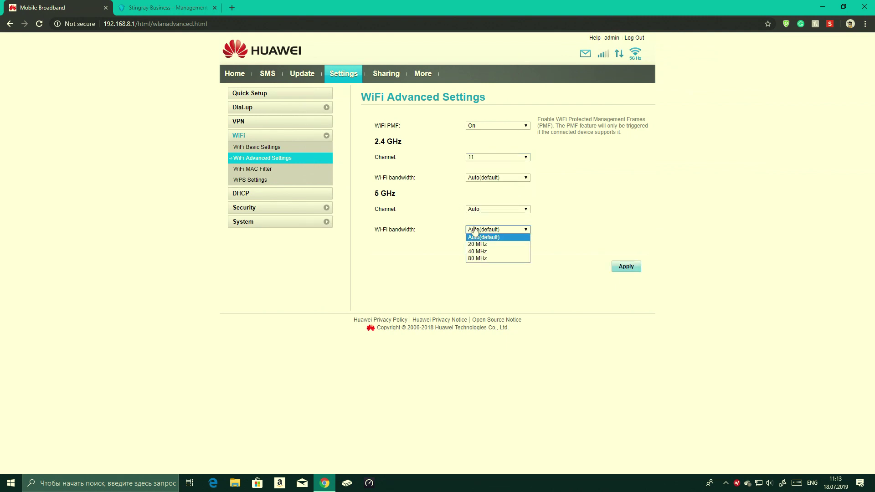
pyautogui.click(455, 220)
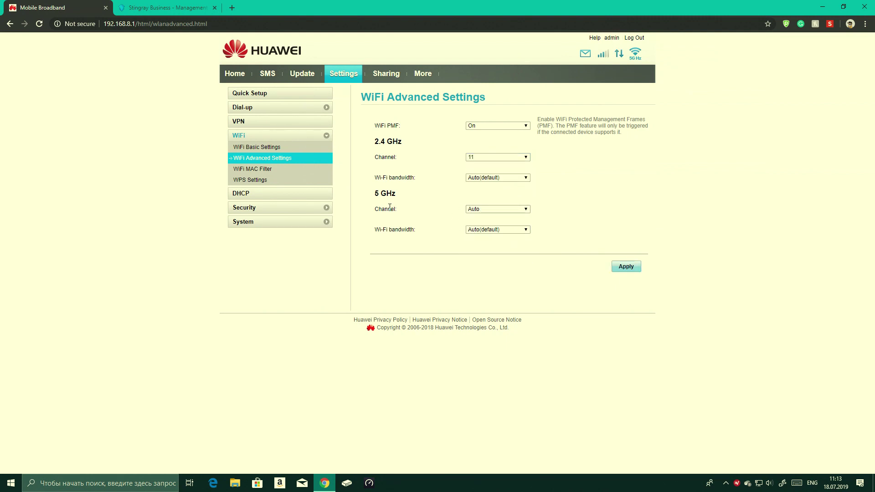
pyautogui.moveTo(408, 210); pyautogui.dragTo(382, 209)
pyautogui.click(480, 211)
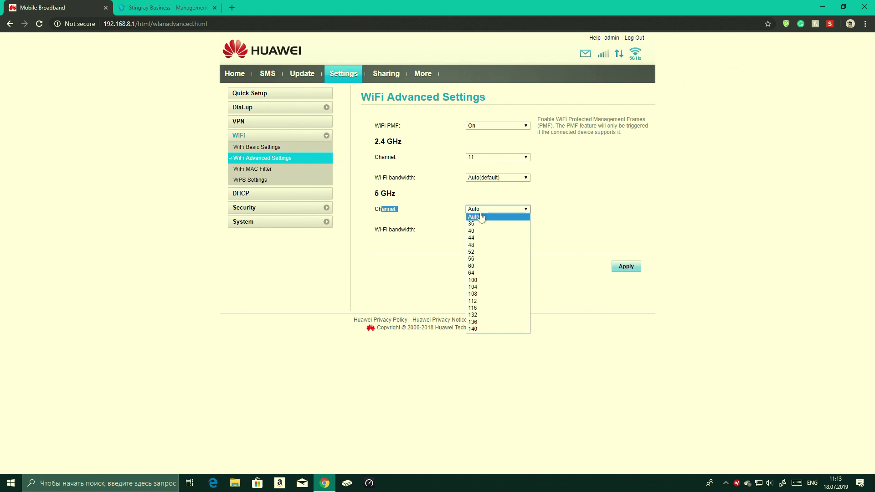
pyautogui.press('Down')
pyautogui.press('Down')
pyautogui.press('Down')
pyautogui.press('Down')
pyautogui.press('Down')
pyautogui.press('Down')
pyautogui.press('Down')
pyautogui.press('Down')
pyautogui.press('Down')
pyautogui.press('Down')
pyautogui.press('Down')
pyautogui.press('Down')
pyautogui.press('Down')
pyautogui.press('Down')
pyautogui.press('Down')
pyautogui.press('Return')
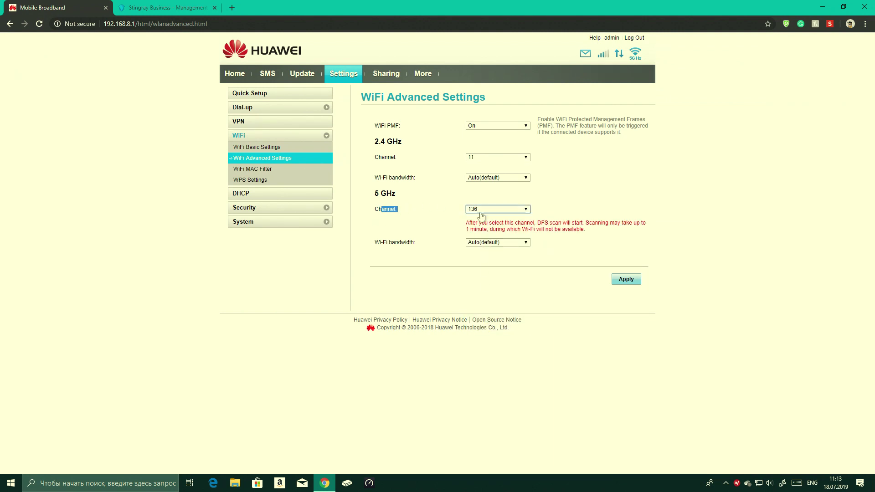
pyautogui.click(481, 211)
pyautogui.click(501, 334)
pyautogui.click(490, 242)
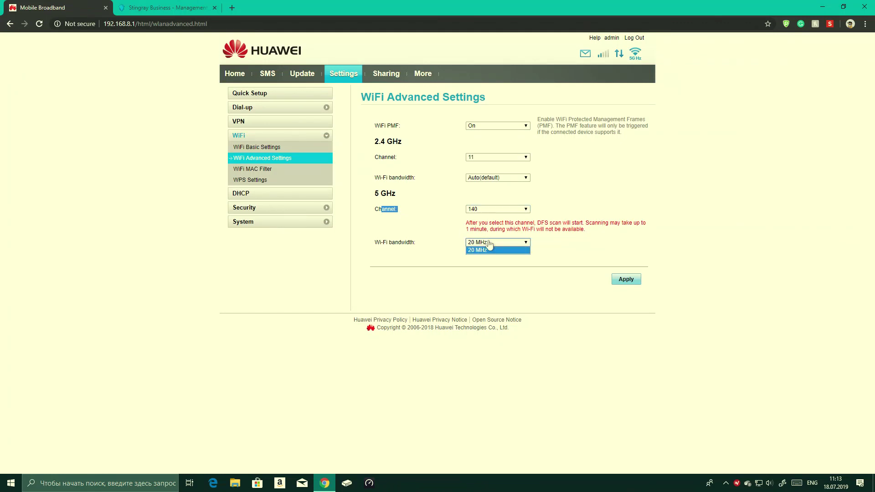
pyautogui.click(489, 242)
# Set the 2.4 GHz bandwidth to 40 MHz, apply the settings and dismiss the completion note.
pyautogui.click(481, 177)
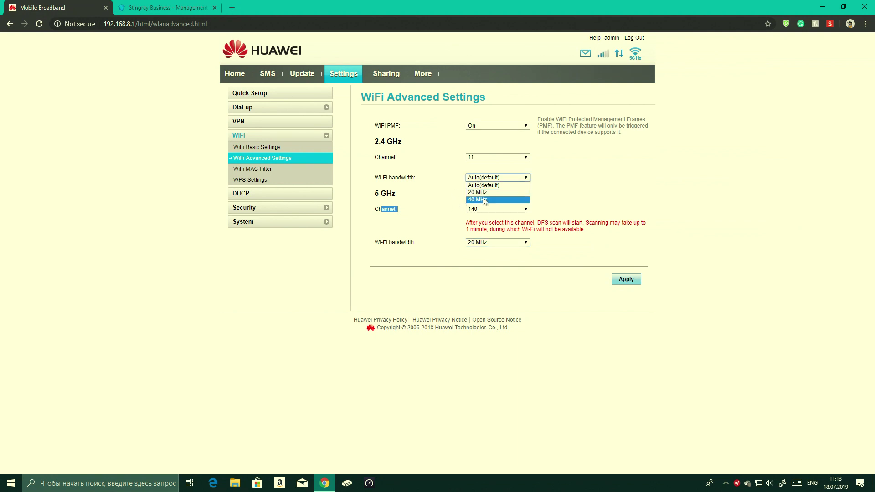
pyautogui.click(483, 200)
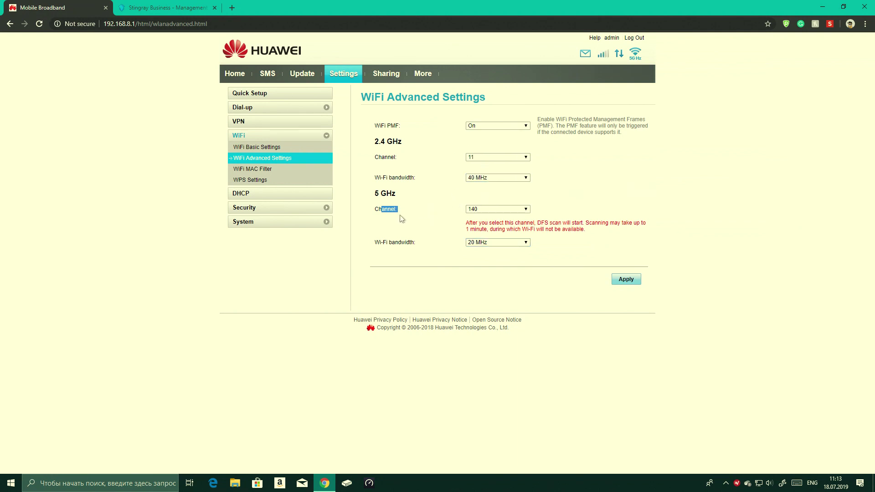
pyautogui.click(612, 282)
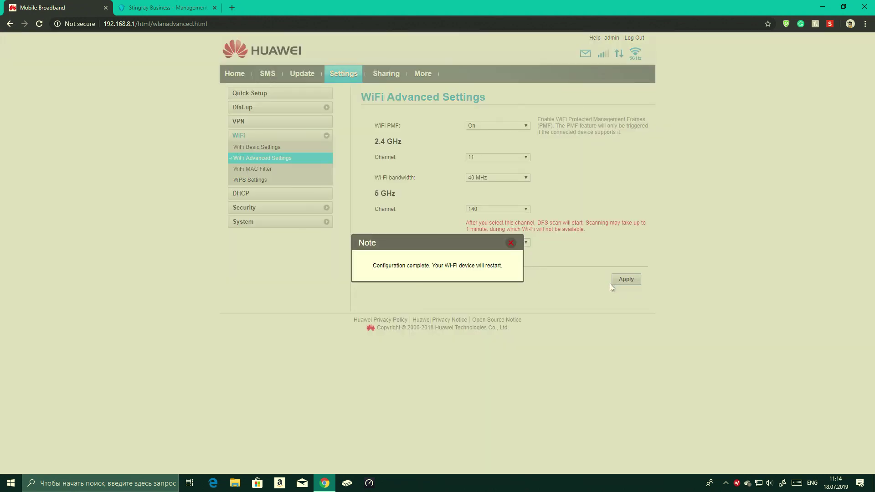
pyautogui.click(505, 241)
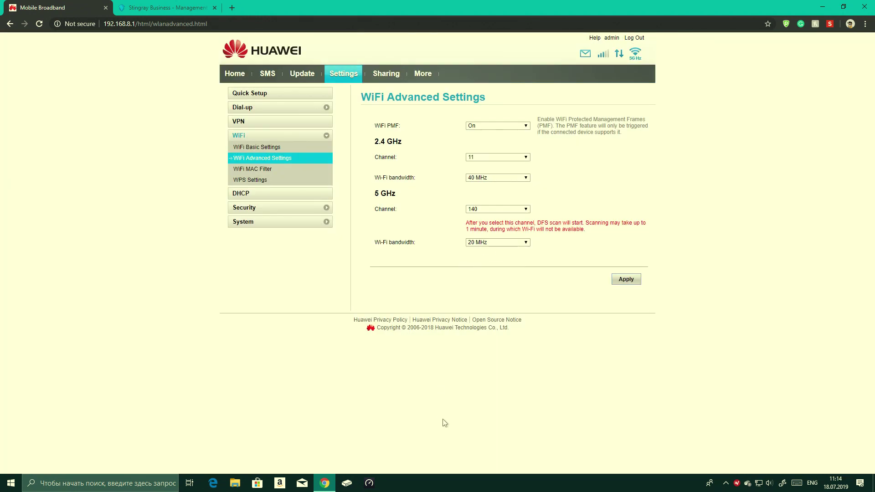
# Run a Speedtest against Exetel Sydney (39 ms ping, 1.44 Mbit/s down, 1.99 Mbit/s up), then close it.
pyautogui.click(369, 483)
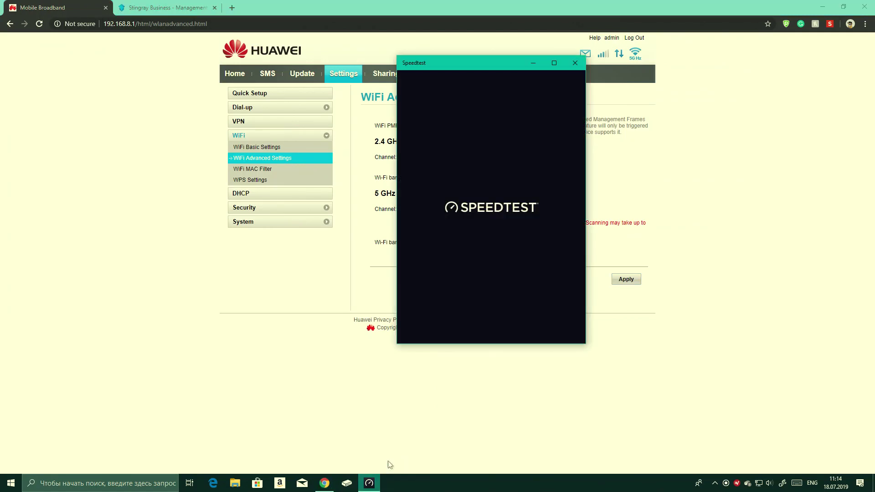
pyautogui.moveTo(467, 63); pyautogui.dragTo(488, 82)
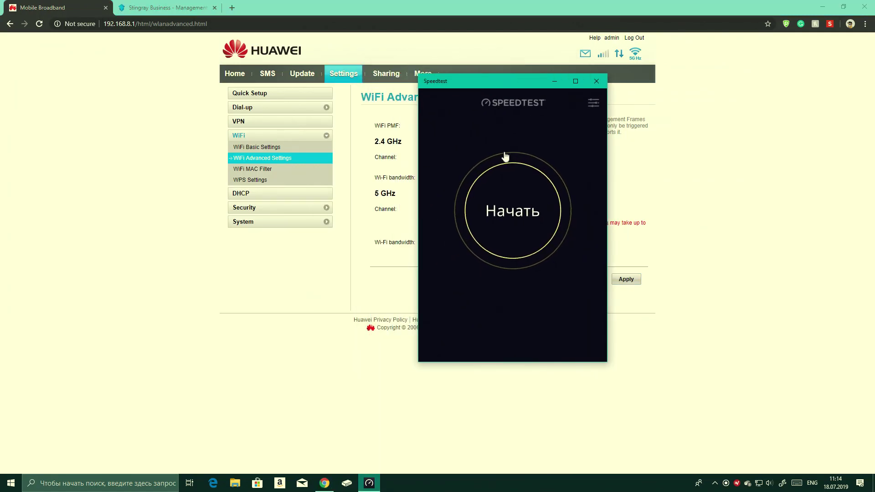
pyautogui.click(510, 174)
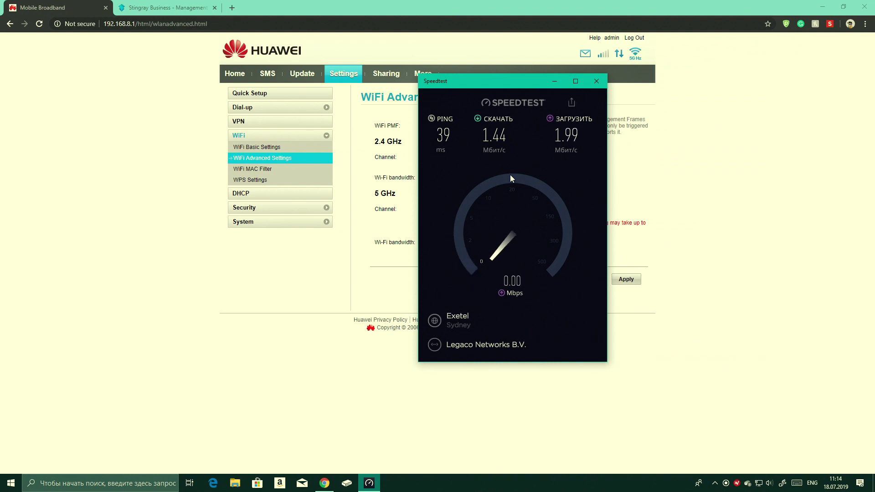
pyautogui.click(593, 81)
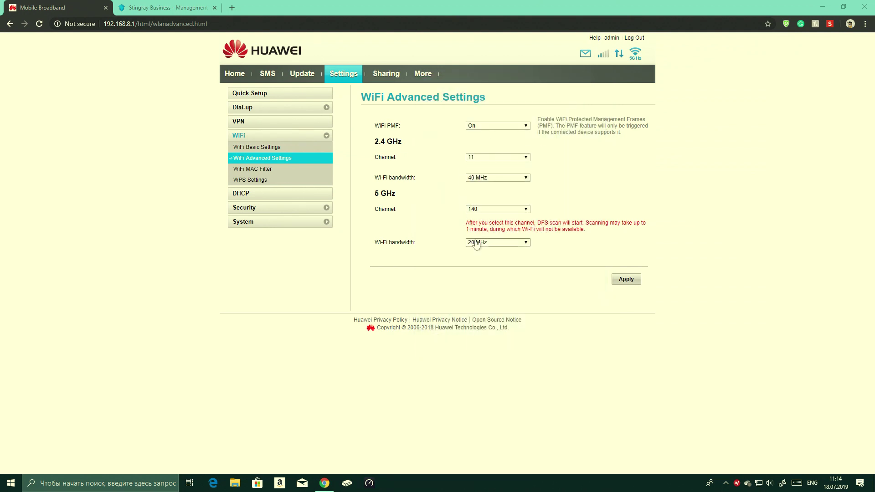
# Return the 2.4 GHz and 5 GHz channels and bandwidths to Auto and apply them.
pyautogui.click(481, 157)
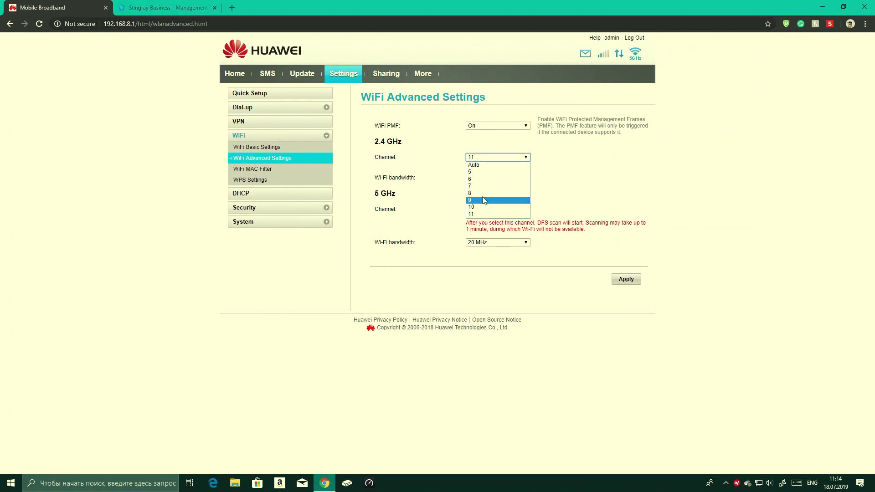
pyautogui.click(485, 165)
pyautogui.click(487, 178)
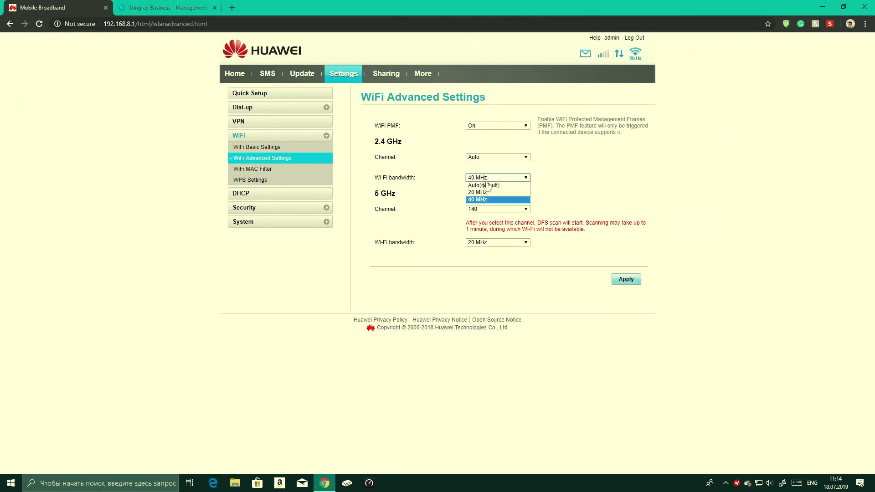
pyautogui.click(484, 185)
pyautogui.click(487, 210)
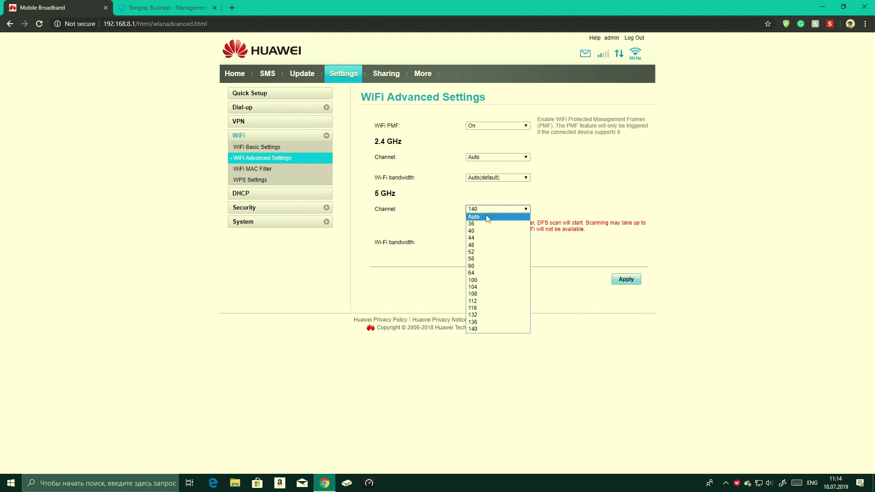
pyautogui.click(488, 217)
pyautogui.click(491, 230)
pyautogui.click(489, 237)
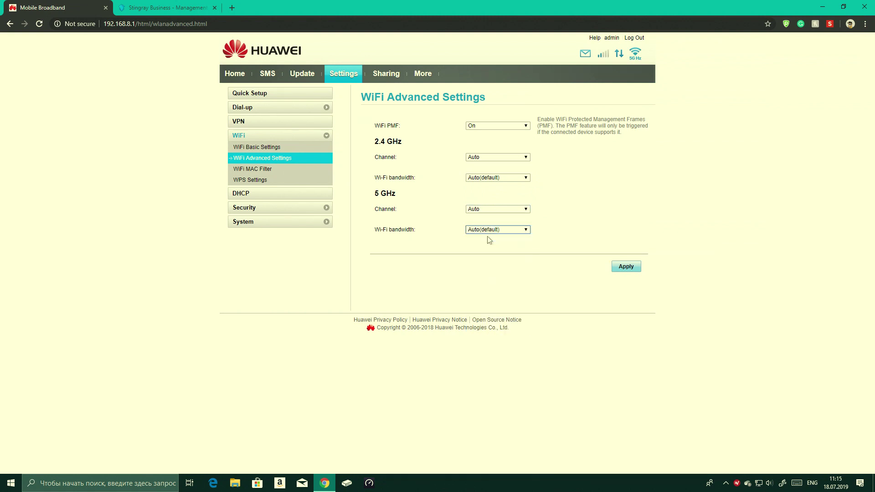
pyautogui.click(624, 268)
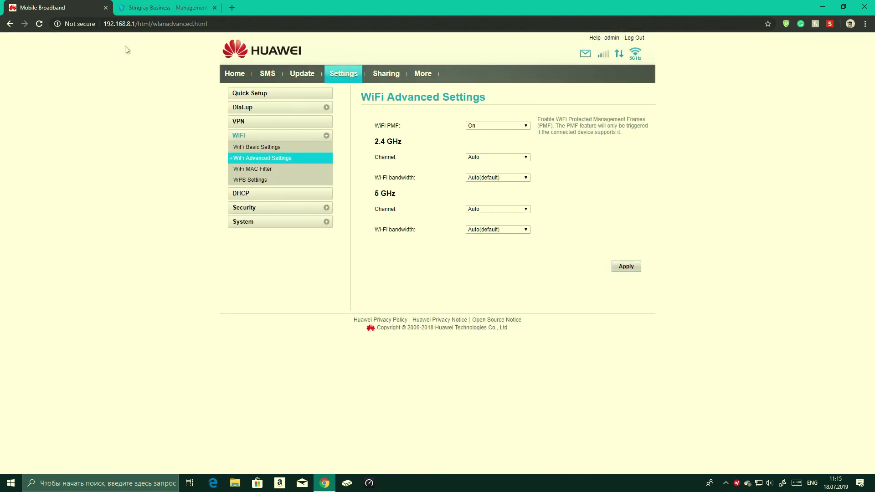
pyautogui.click(124, 22)
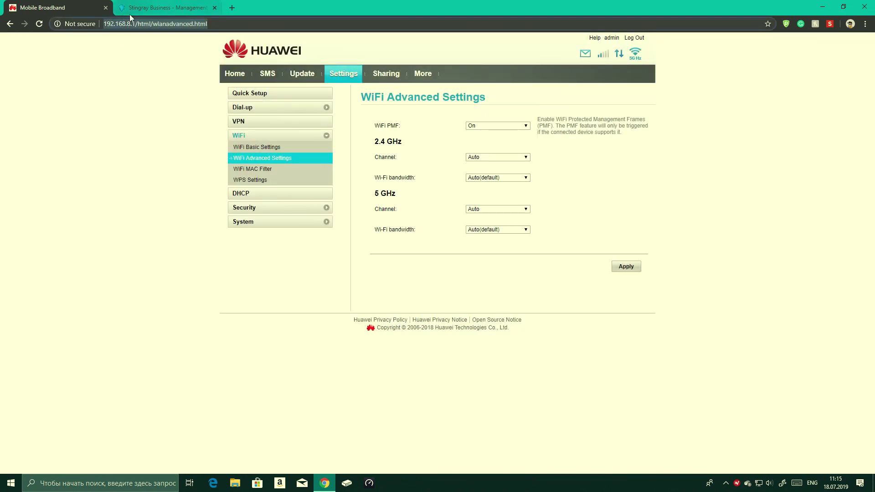
# Load google.com, then return to the router interface at 192.168.8.1.
pyautogui.write('google.com')
pyautogui.press('Return')
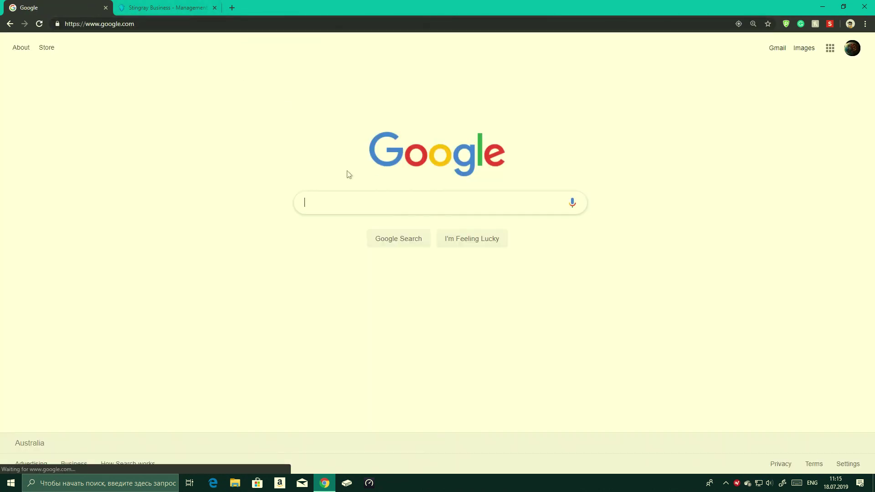
pyautogui.click(88, 22)
pyautogui.write('192.168.8.1/html/index?index')
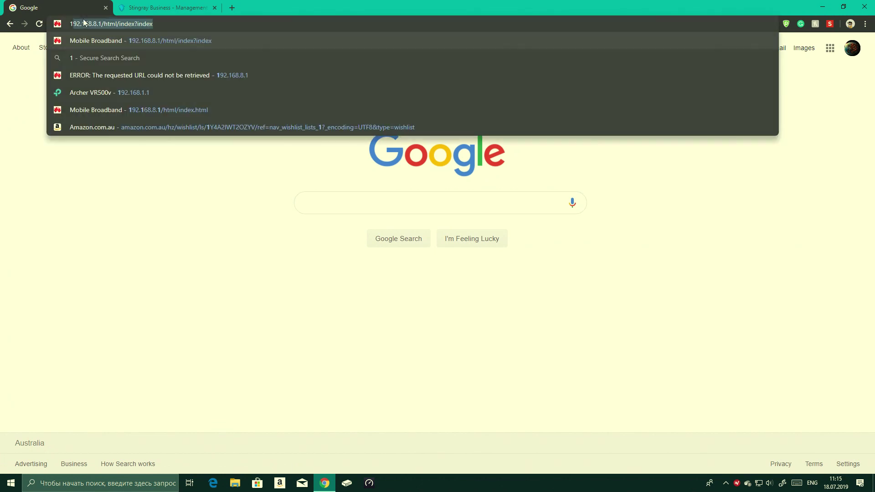
pyautogui.click(92, 40)
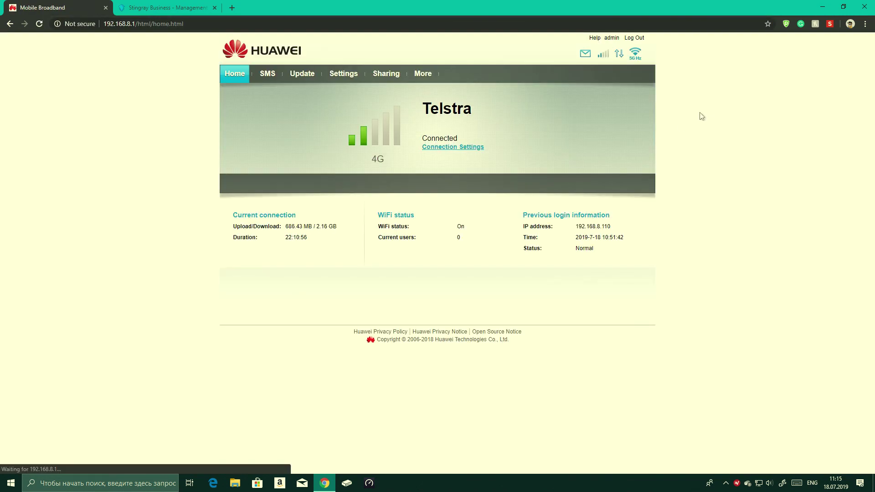
# Reopen WiFi Advanced Settings to confirm every channel and bandwidth is Auto, then minimise Chrome.
pyautogui.click(335, 77)
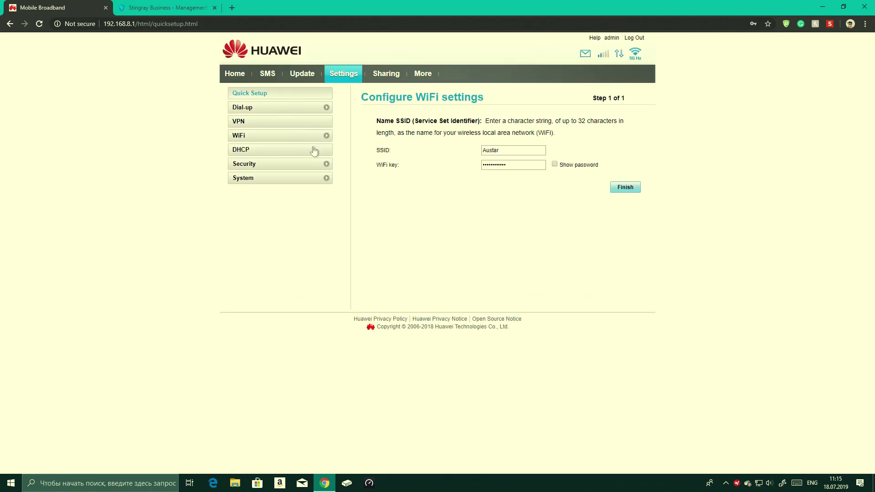
pyautogui.click(248, 138)
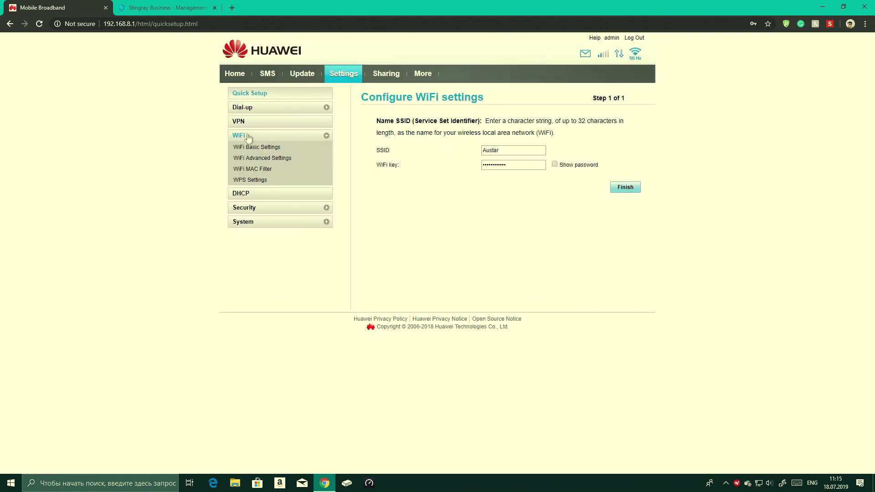
pyautogui.click(249, 165)
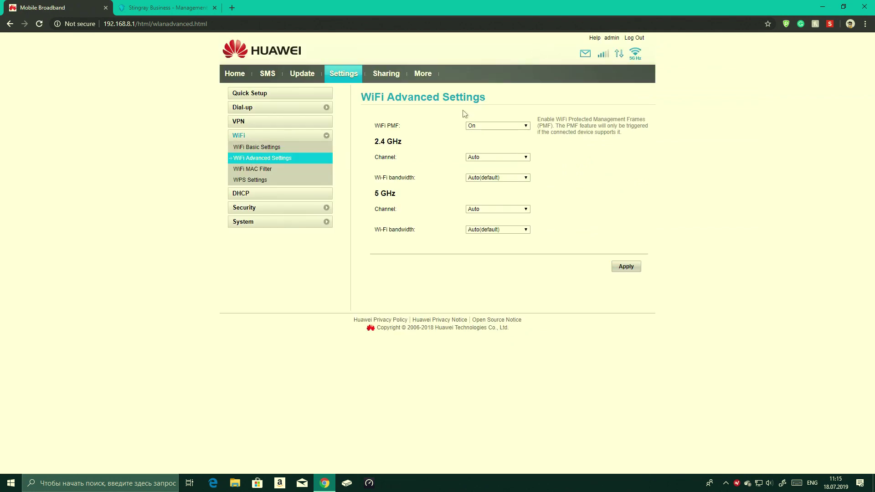
pyautogui.moveTo(433, 110); pyautogui.dragTo(599, 111)
pyautogui.click(822, 7)
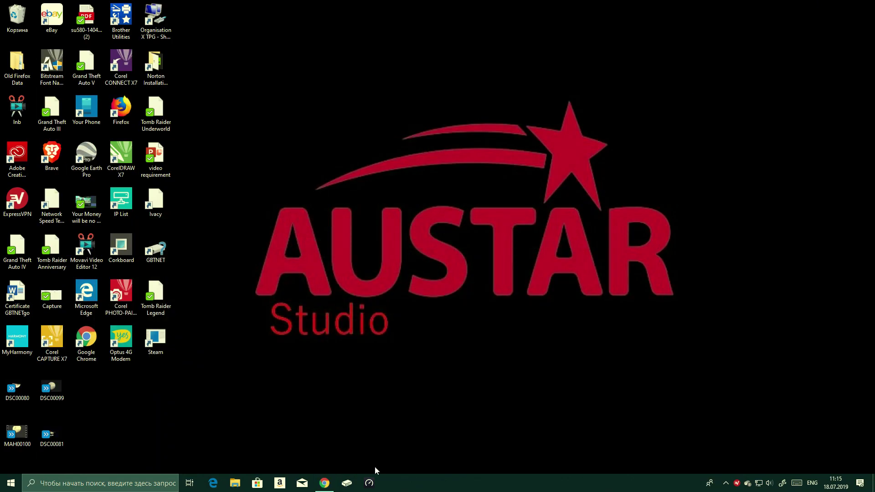
# Run Speedtest against Vocus Sydney (41 ms ping, 1.44 Mbit/s down, 3.54 Mbit/s up), then close it.
pyautogui.click(370, 482)
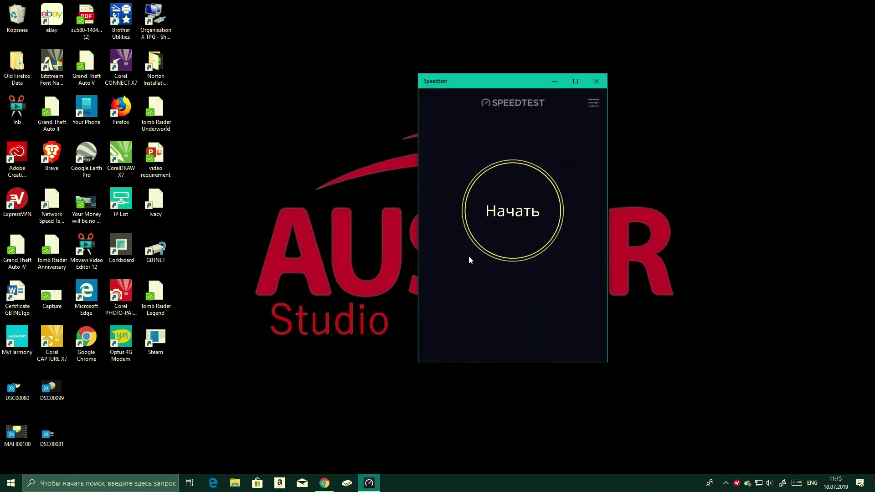
pyautogui.click(489, 221)
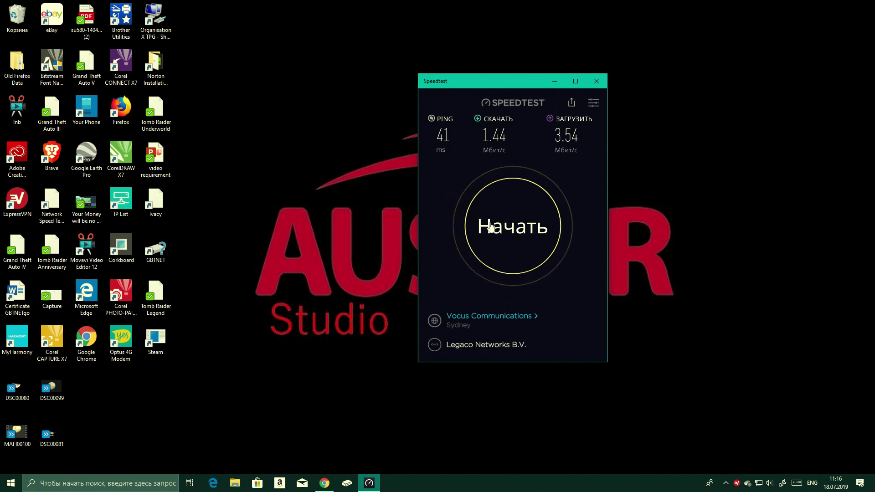
pyautogui.click(597, 81)
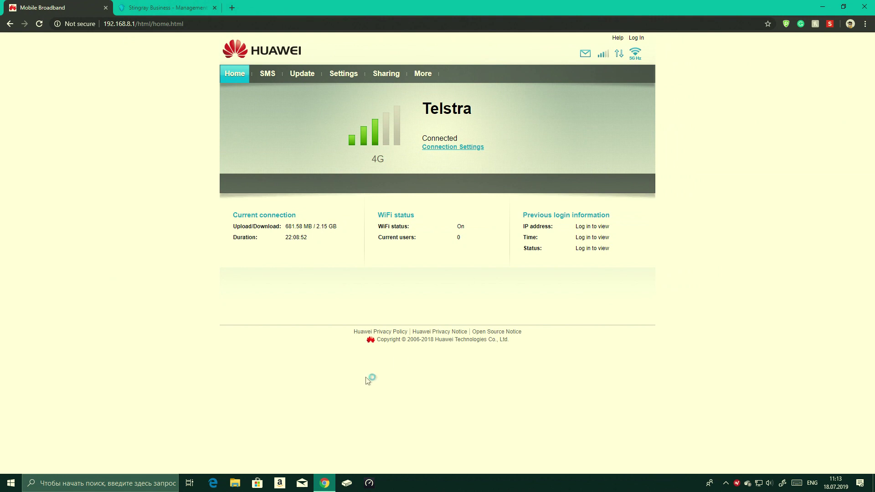
# Sign back into the router with saved credentials and open Settings > WiFi > WiFi Advanced Settings.
pyautogui.click(638, 39)
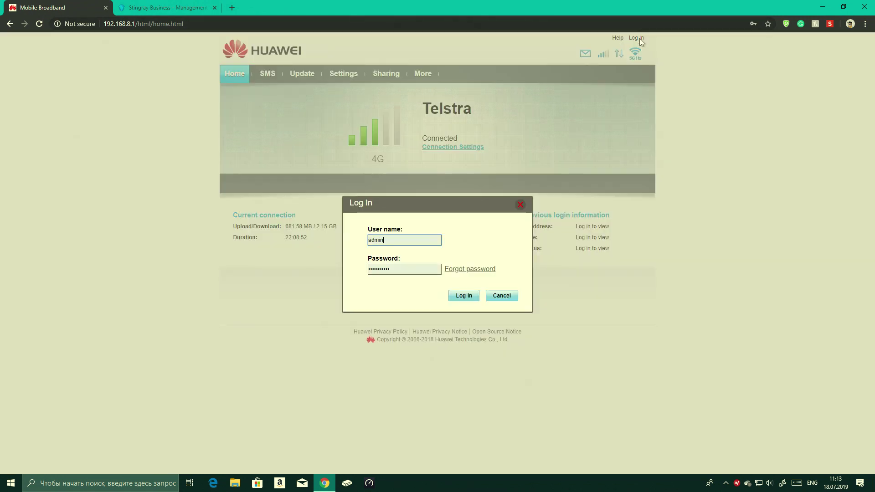
pyautogui.click(475, 296)
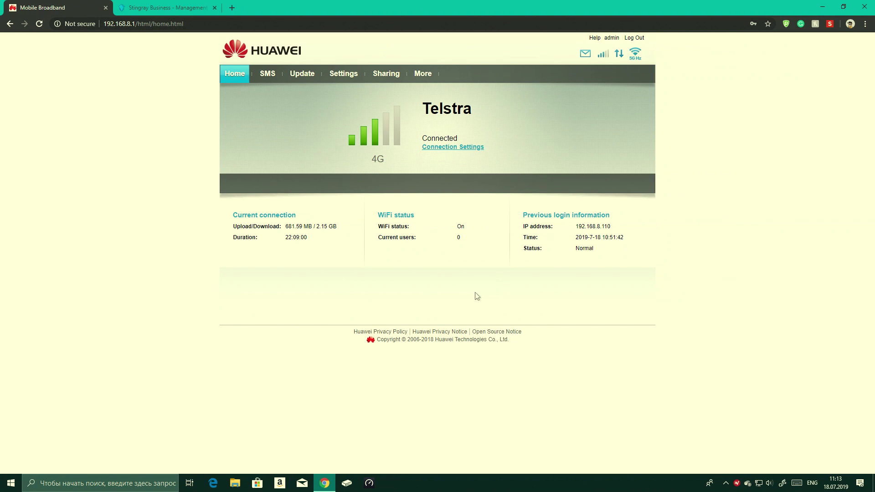
pyautogui.click(344, 81)
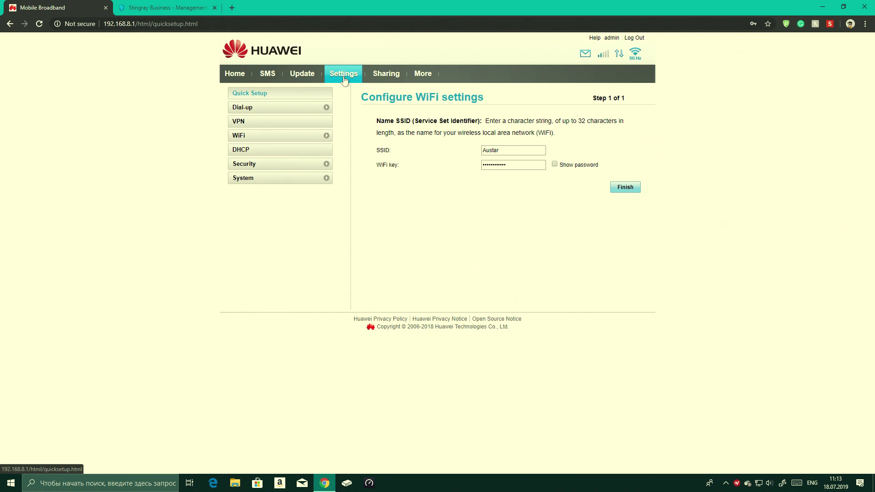
pyautogui.click(309, 138)
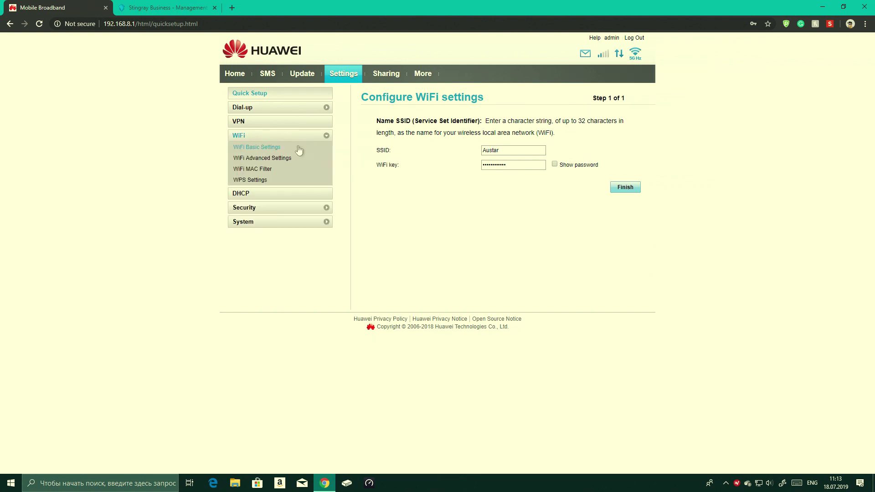
pyautogui.click(286, 160)
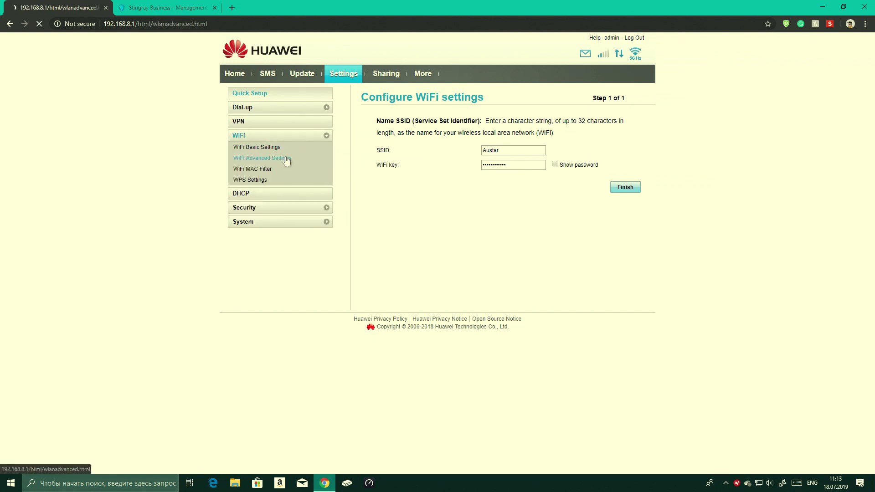